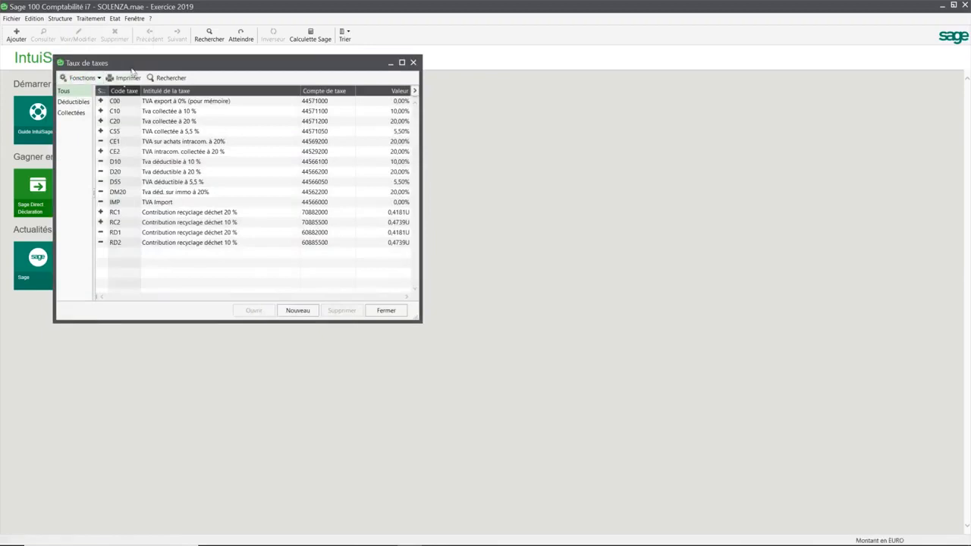
# Restrict the tax rate list to deductible taxes and examine the VAT, import and waste recycling contribution entries.
pyautogui.moveTo(126, 68); pyautogui.dragTo(246, 78)
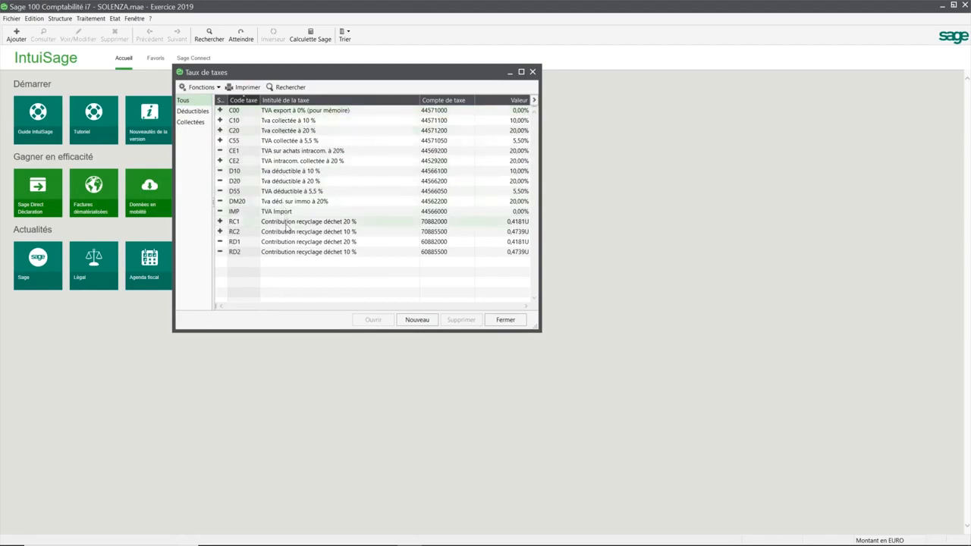
pyautogui.click(284, 122)
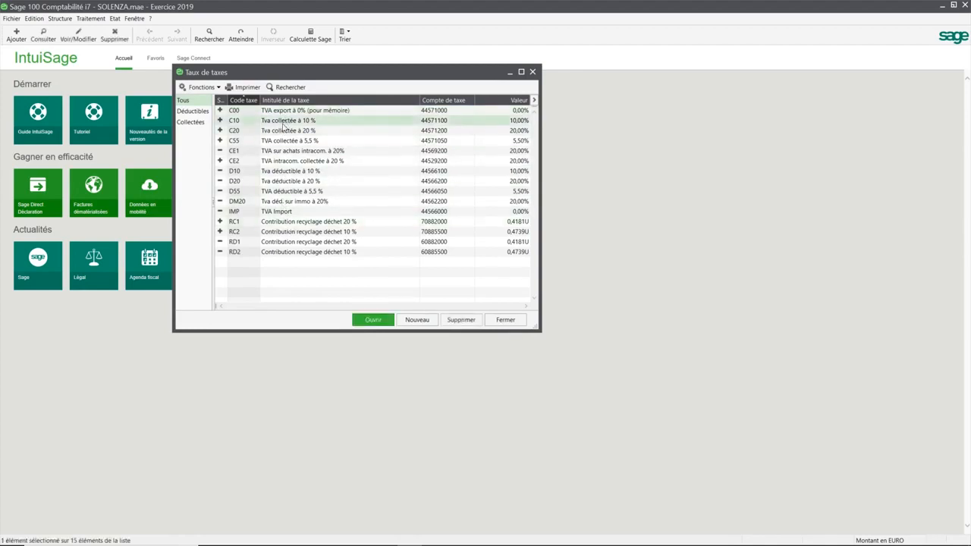
pyautogui.click(193, 112)
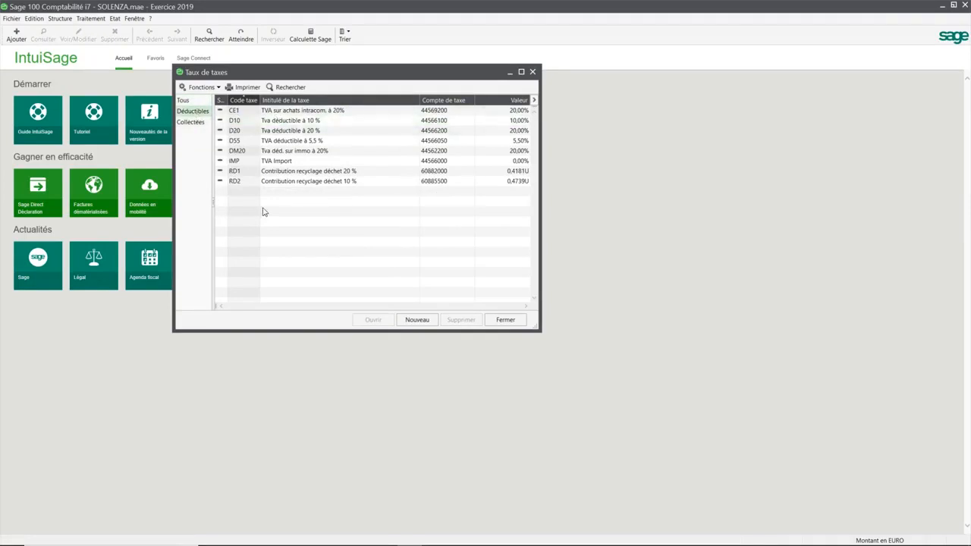
pyautogui.click(290, 123)
pyautogui.click(297, 131)
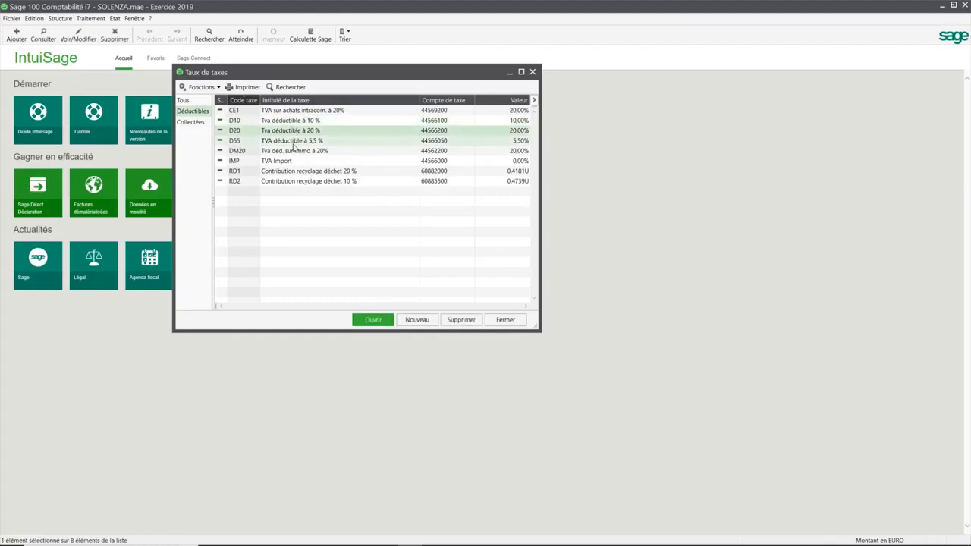
pyautogui.click(294, 144)
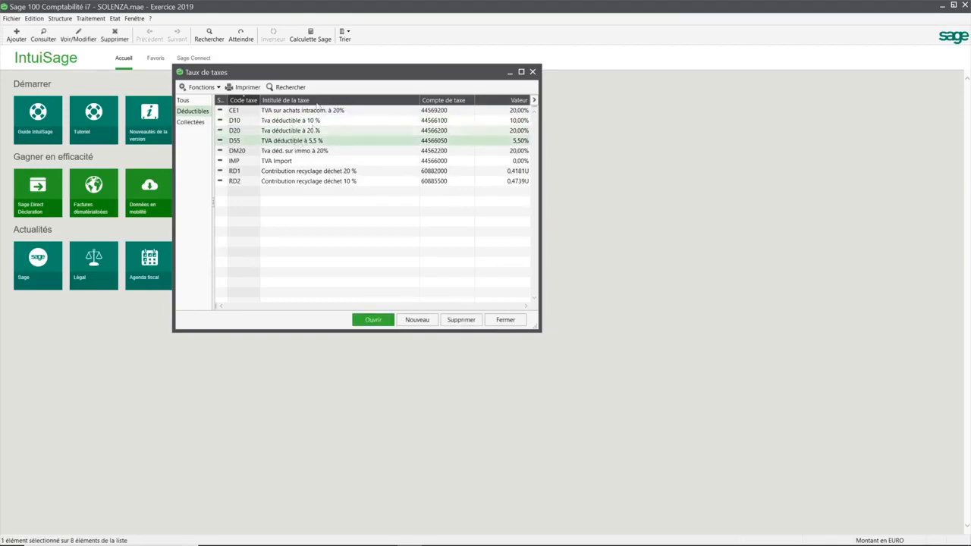
pyautogui.click(322, 151)
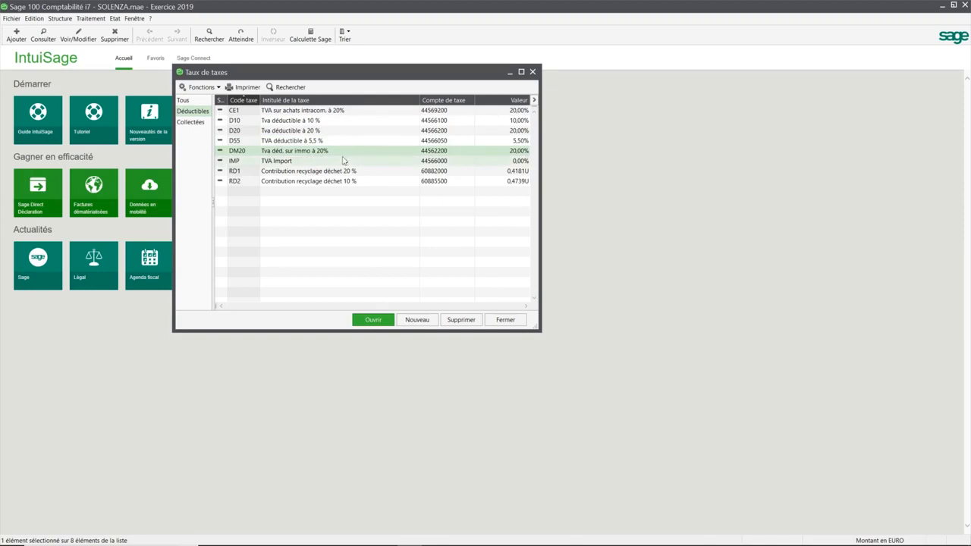
pyautogui.click(329, 113)
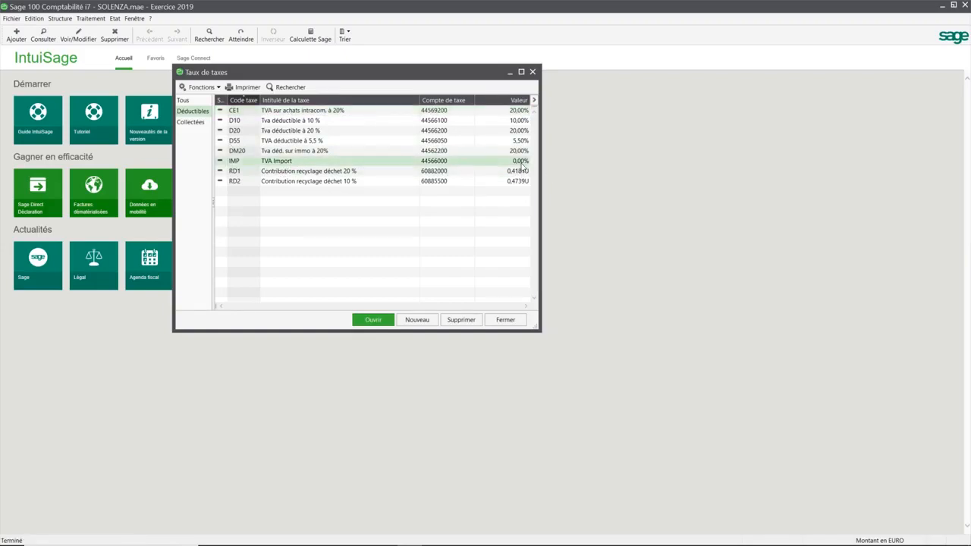
pyautogui.click(266, 171)
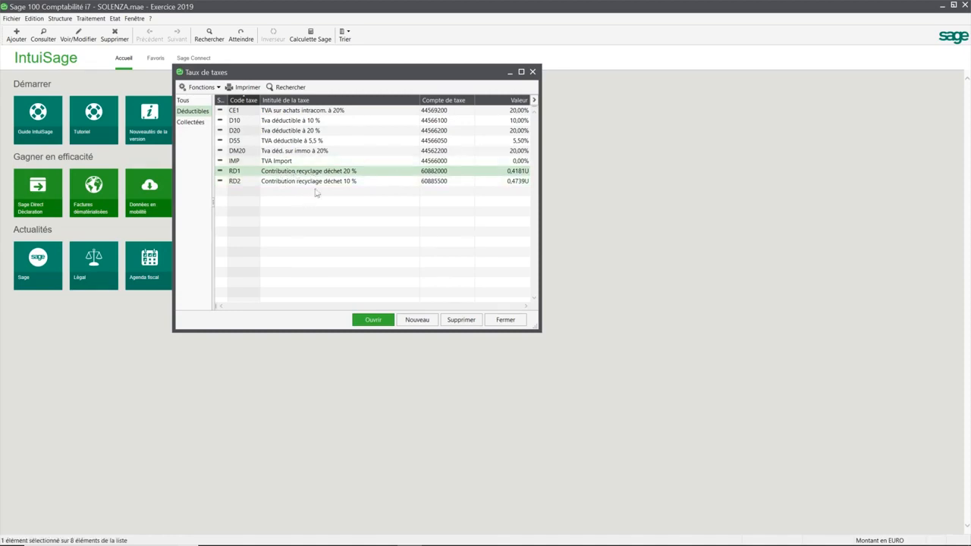
pyautogui.click(343, 183)
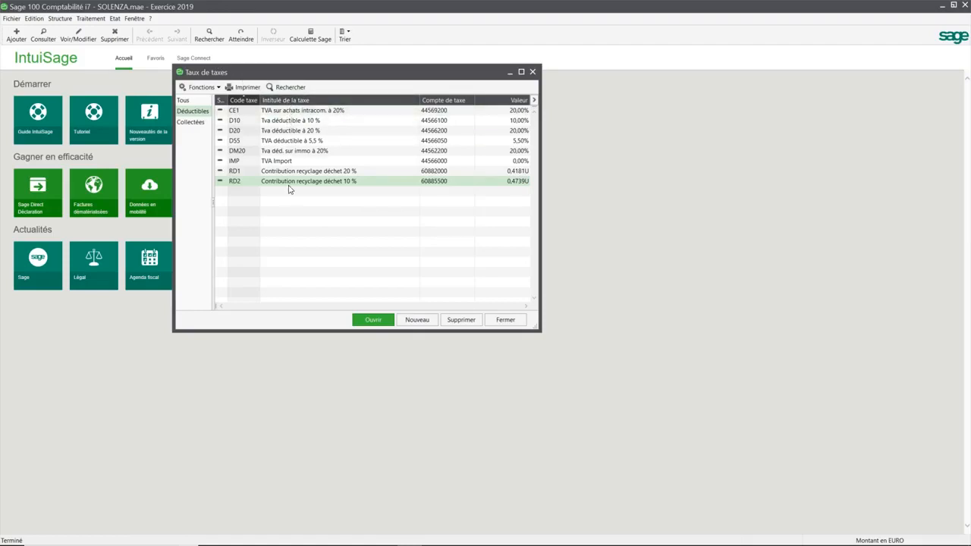
# Display only the collected taxes and examine their entries, from export VAT to the recycling contributions.
pyautogui.click(202, 123)
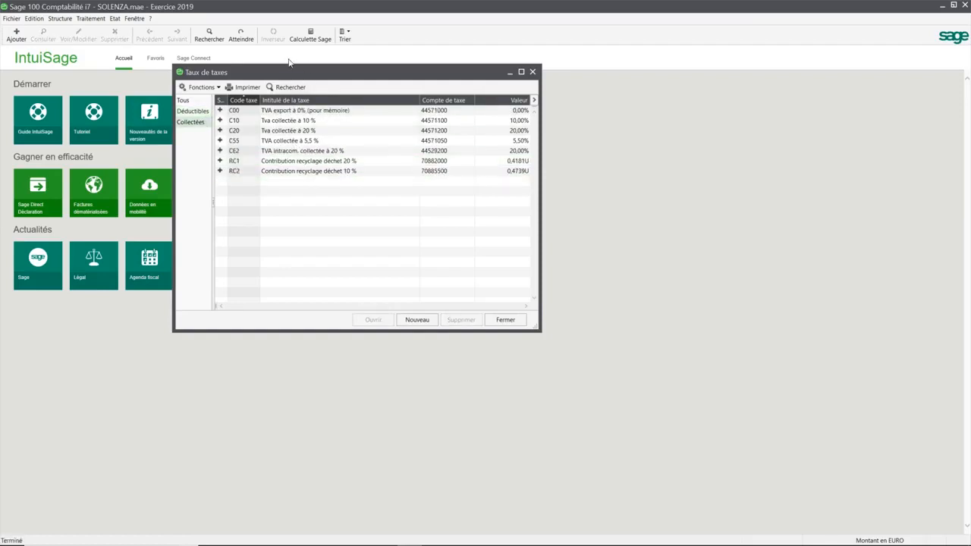
pyautogui.click(311, 112)
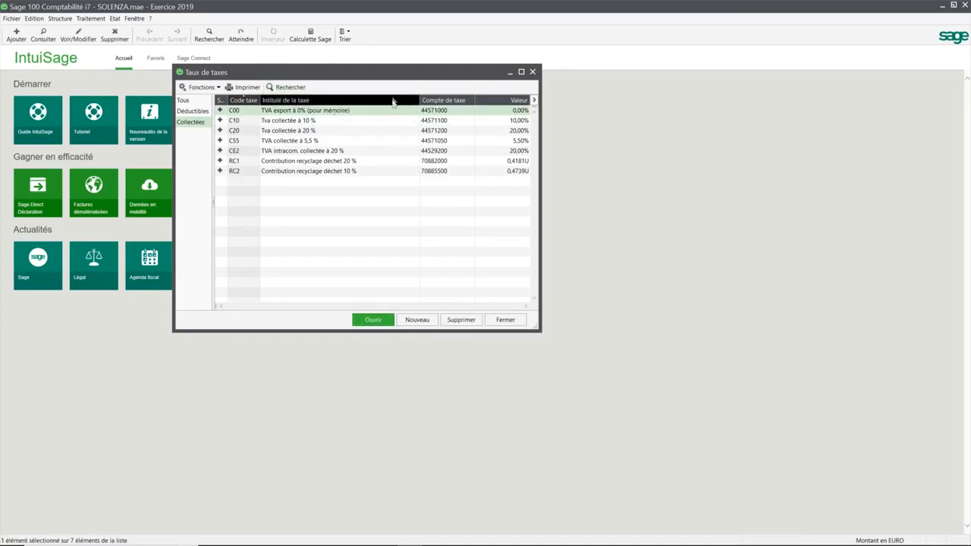
pyautogui.click(286, 121)
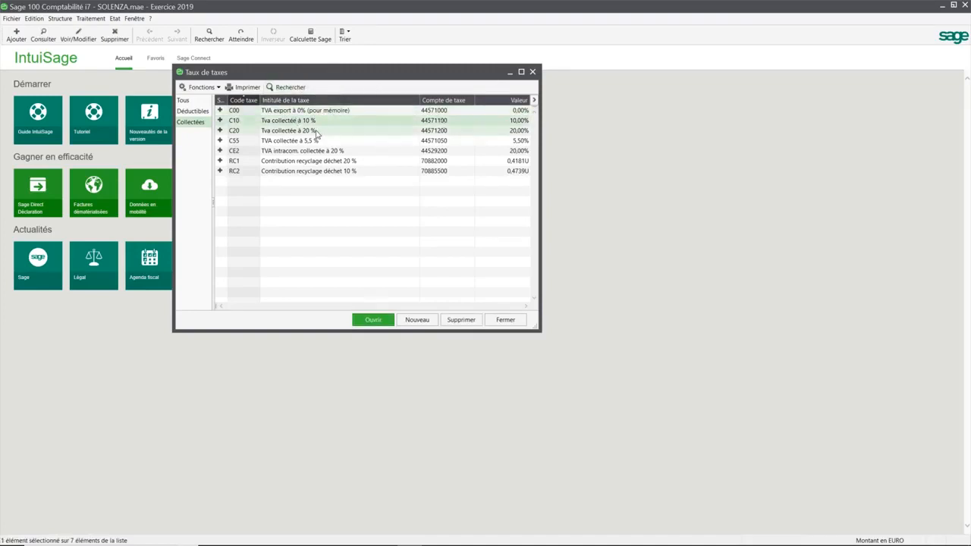
pyautogui.click(290, 141)
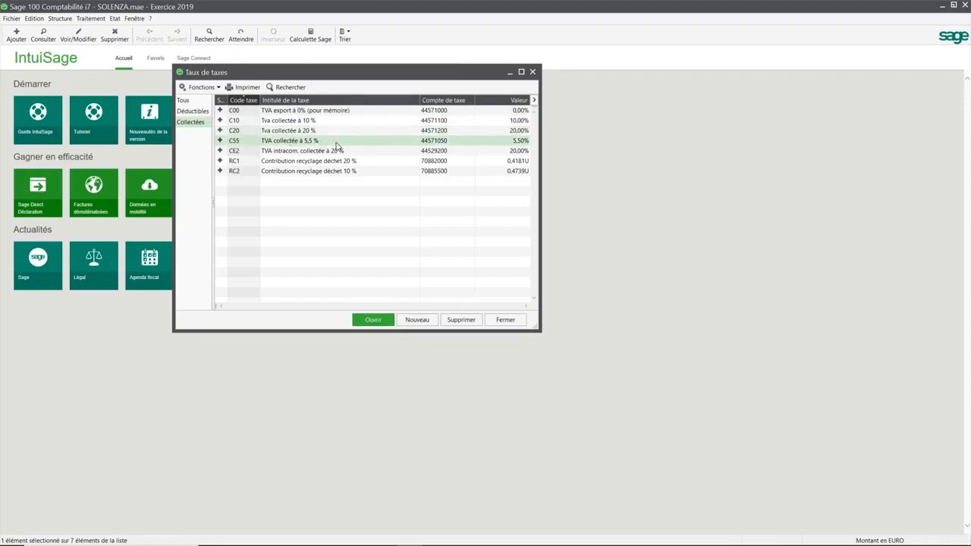
pyautogui.click(314, 152)
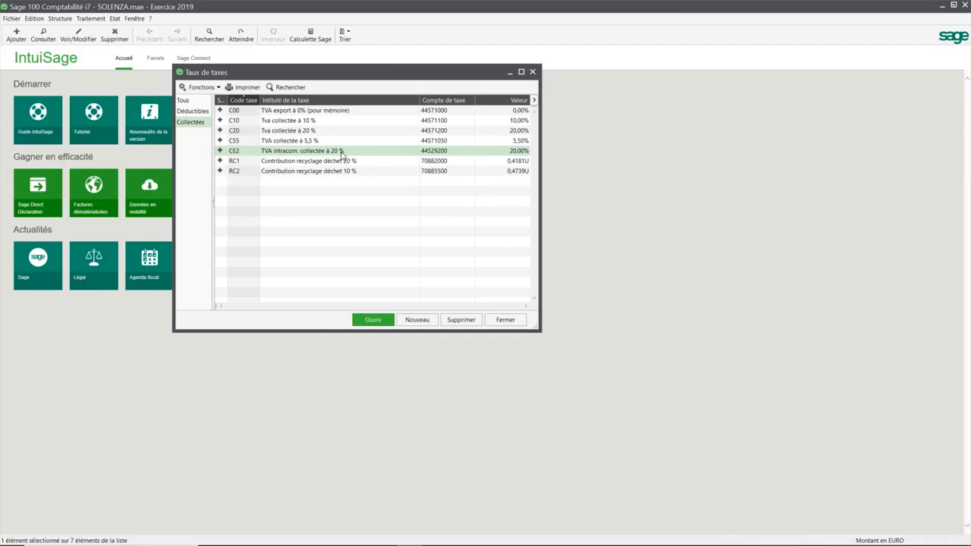
pyautogui.click(329, 162)
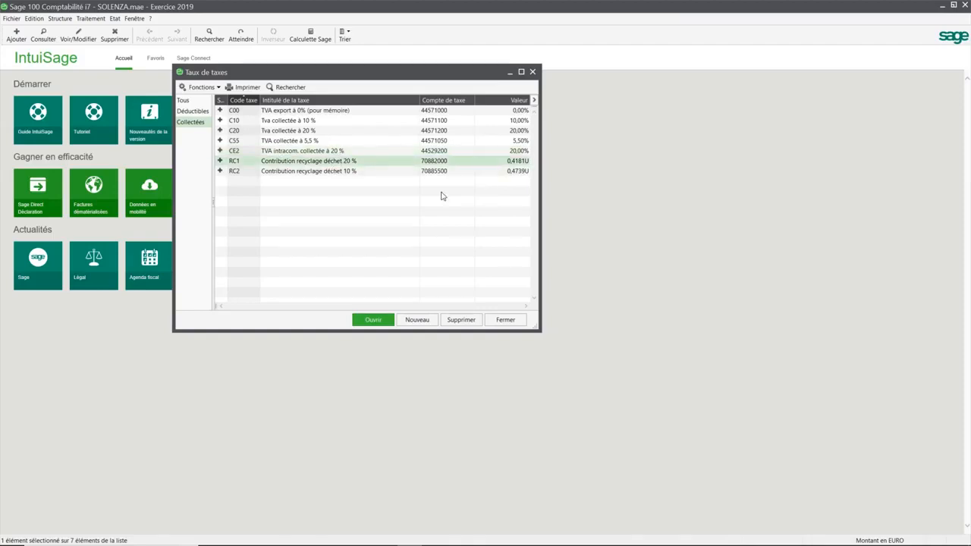
pyautogui.click(330, 174)
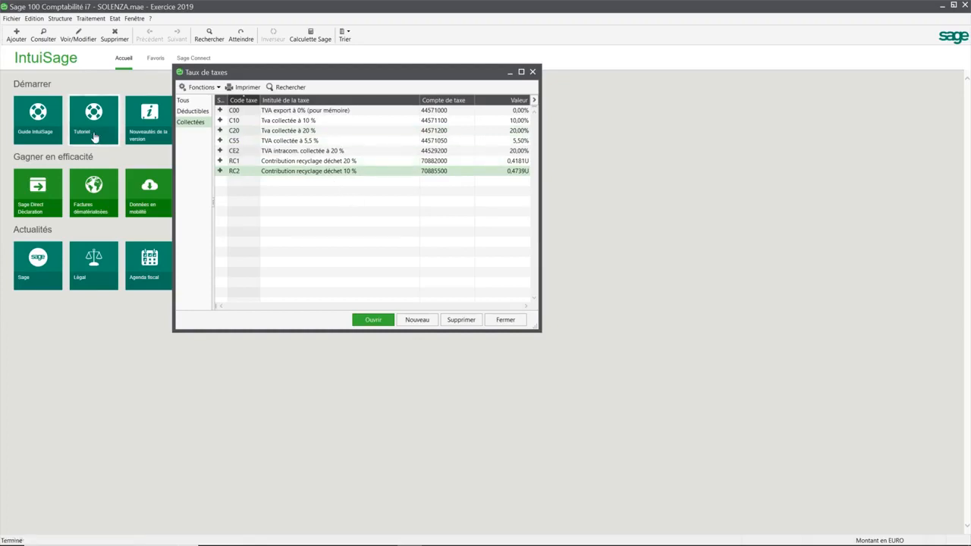
# Return to the deductible taxes and open the record of tax D20, Tva déductible à 20 %.
pyautogui.click(193, 113)
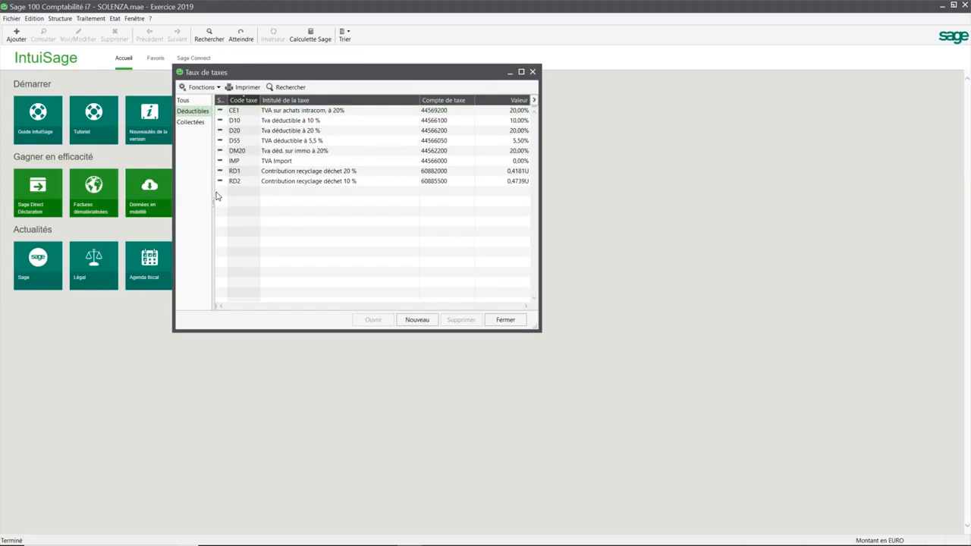
pyautogui.click(231, 133)
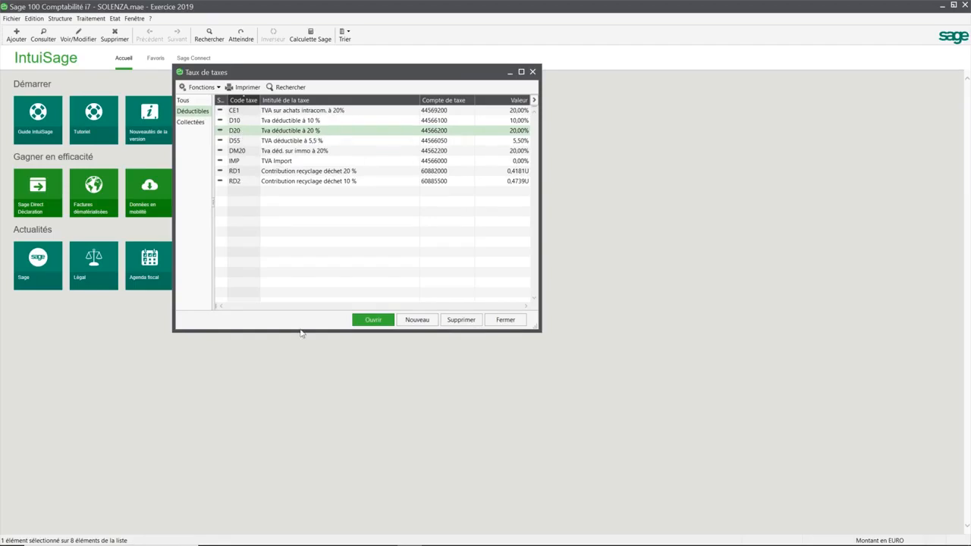
pyautogui.click(383, 319)
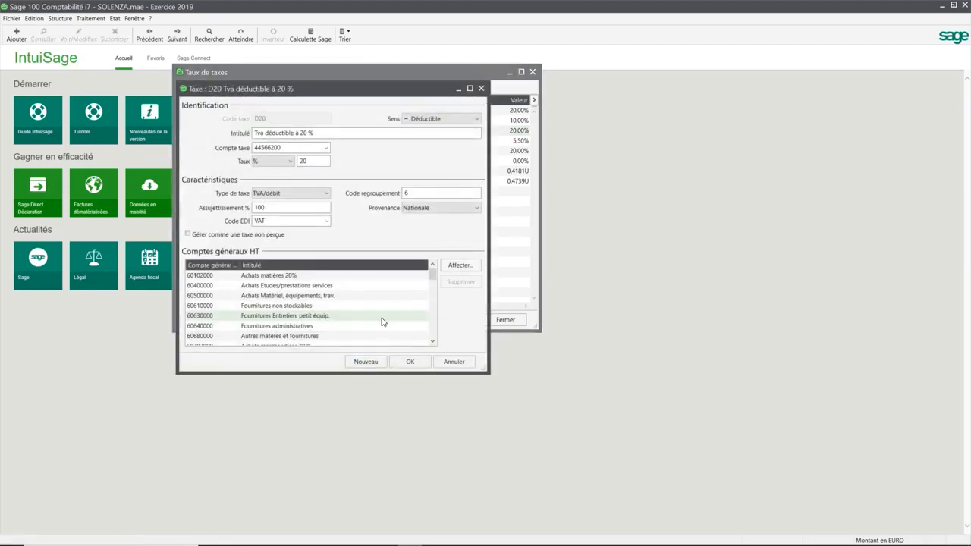
pyautogui.moveTo(380, 91); pyautogui.dragTo(404, 111)
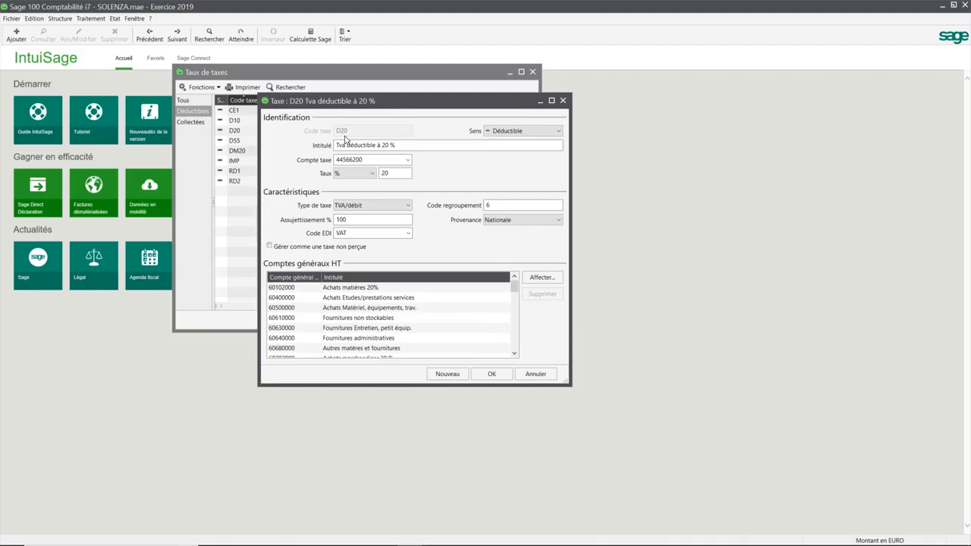
# Examine the title of tax D20 and the options available for its Sens setting.
pyautogui.click(381, 145)
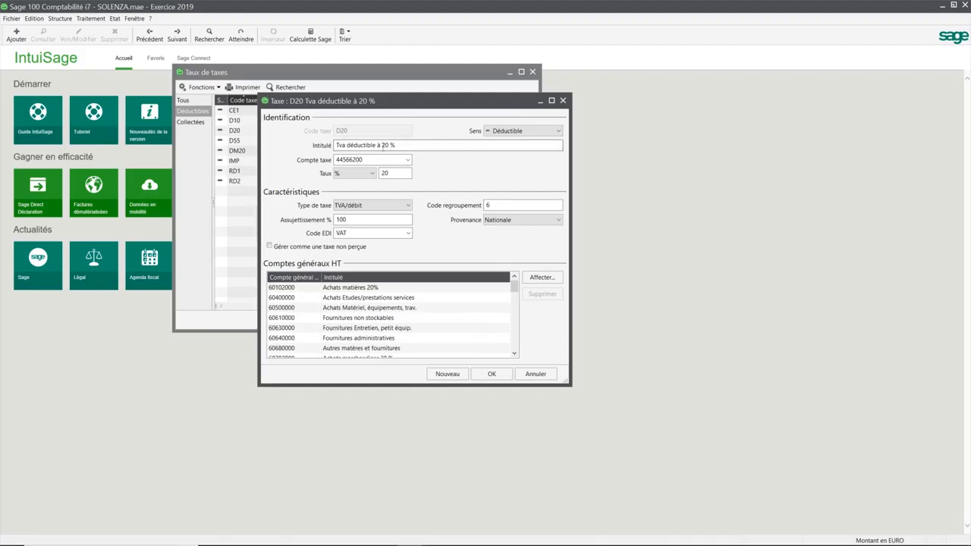
pyautogui.click(554, 131)
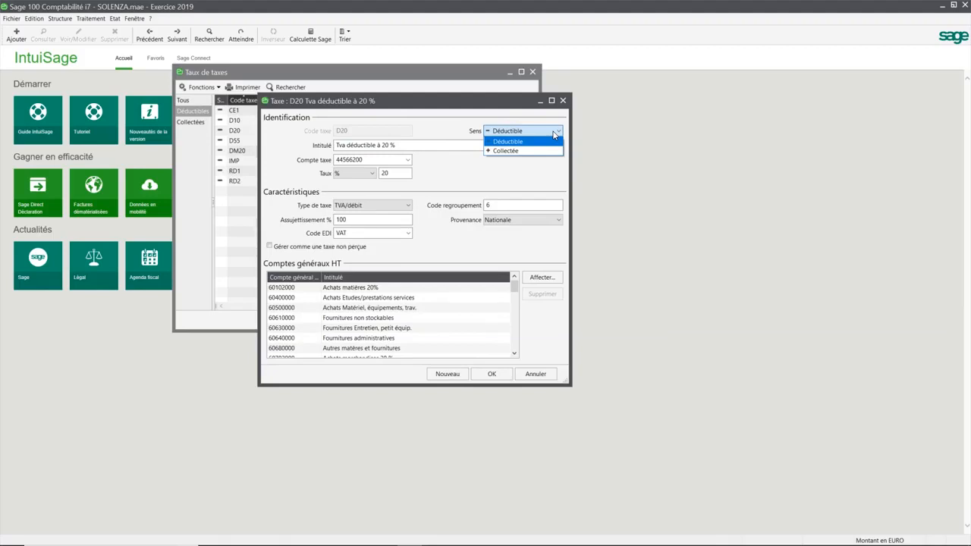
pyautogui.click(555, 133)
pyautogui.click(556, 133)
pyautogui.click(555, 133)
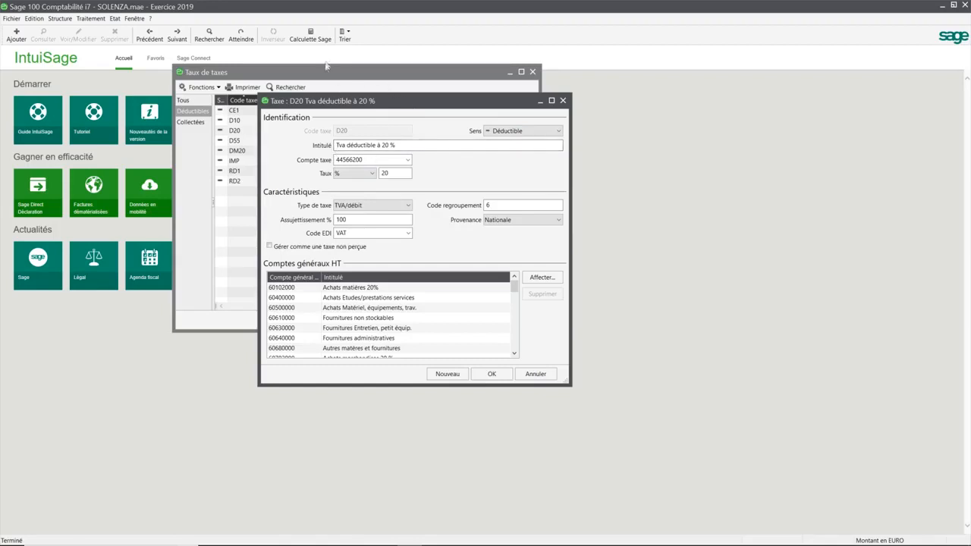
# Enter 20 as the rate of tax D20 and select 44566200 Tva déductible à 20% as its tax account.
pyautogui.doubleClick(383, 173)
pyautogui.press('BackSpace')
pyautogui.write('20')
pyautogui.click(380, 159)
pyautogui.rightClick(380, 159)
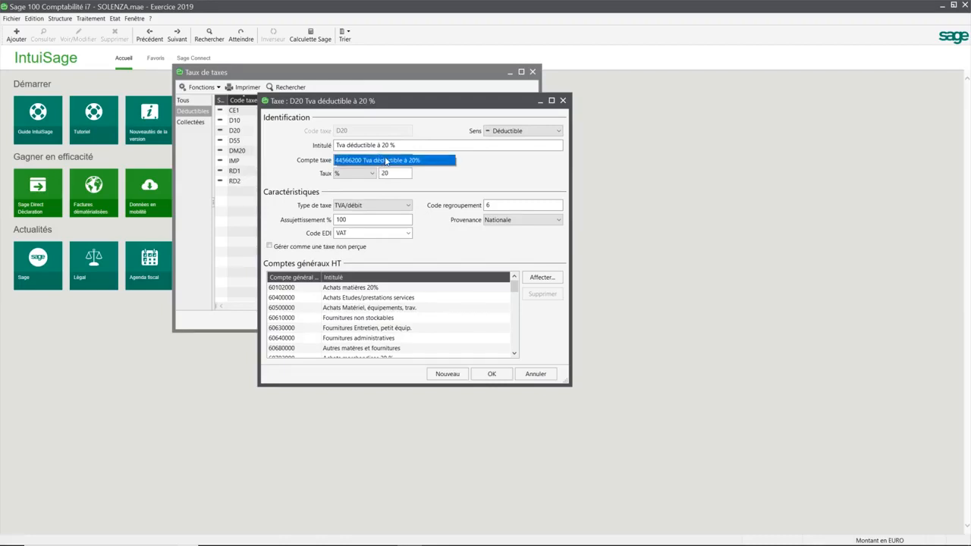
pyautogui.click(354, 161)
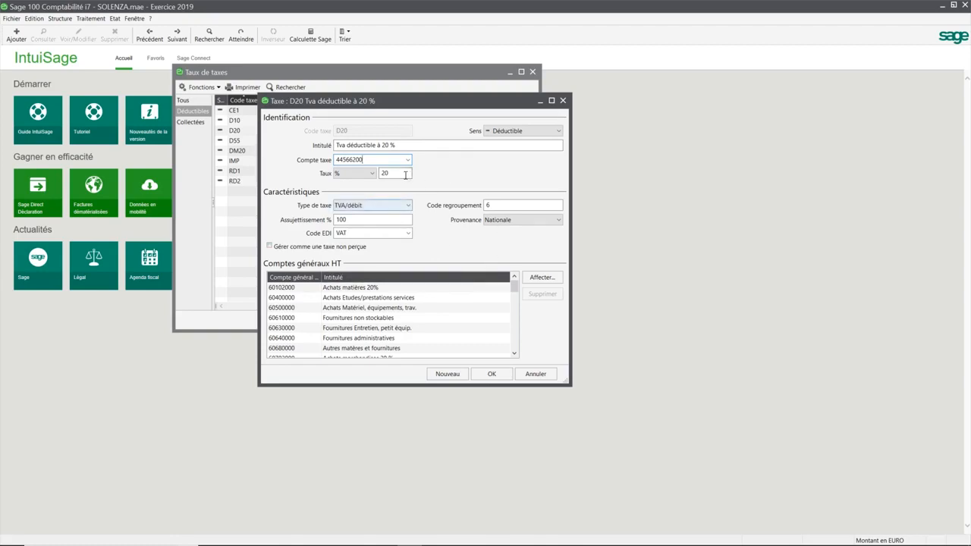
# Set the tax type of D20 to TVA/débit.
pyautogui.click(406, 175)
pyautogui.click(406, 205)
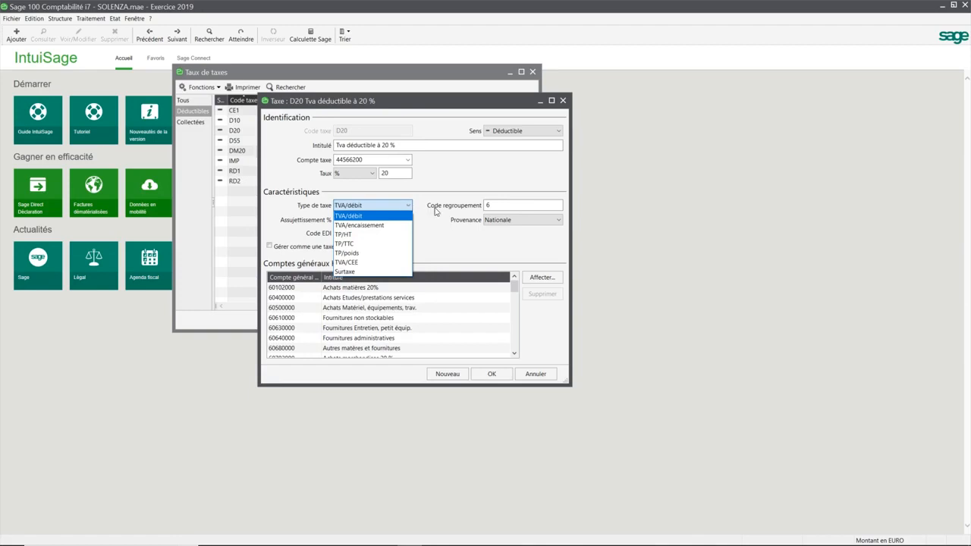
pyautogui.click(391, 217)
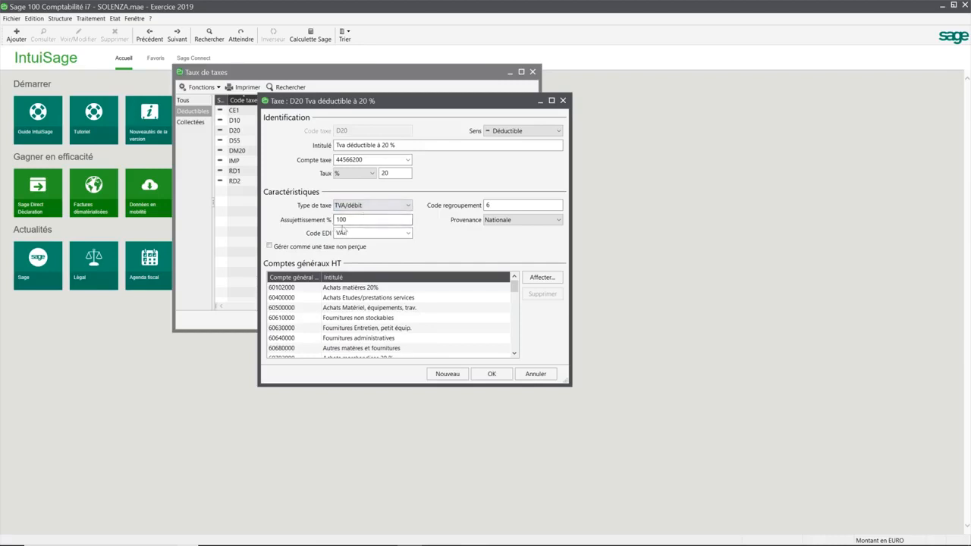
# Check the Assujettissement percentage of tax D20 and look through the general accounts assigned to it.
pyautogui.click(375, 220)
pyautogui.scroll(-5, 380, 304)
pyautogui.scroll(5, 387, 300)
pyautogui.scroll(-10, 325, 321)
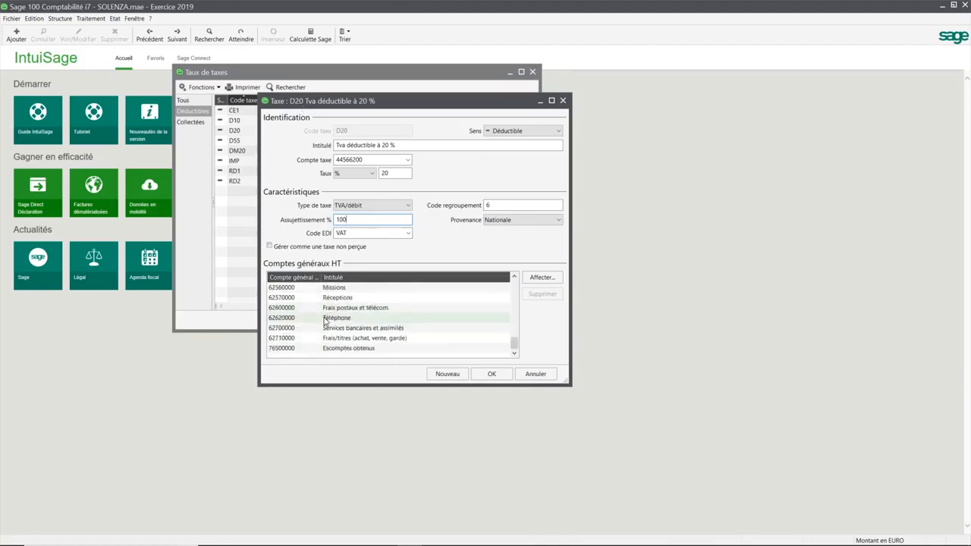
pyautogui.scroll(10, 325, 321)
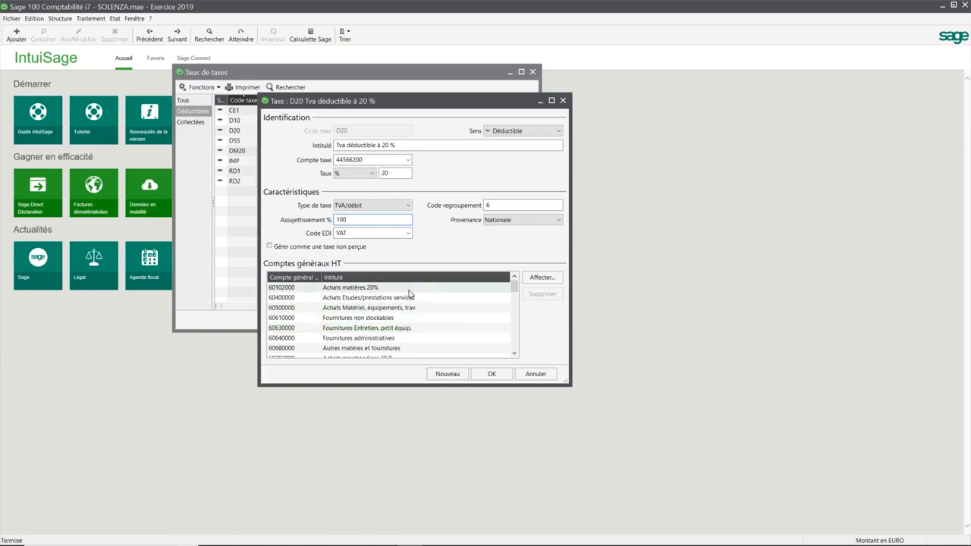
pyautogui.scroll(-10, 402, 303)
pyautogui.scroll(10, 398, 309)
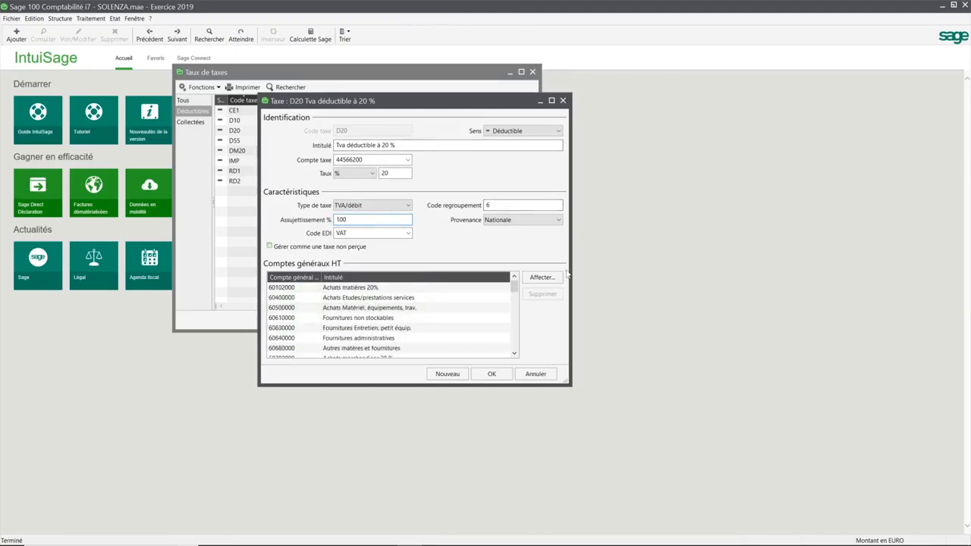
# Browse the general accounts that can be assigned to tax D20, sorted by descending number, and cancel the selection.
pyautogui.click(542, 277)
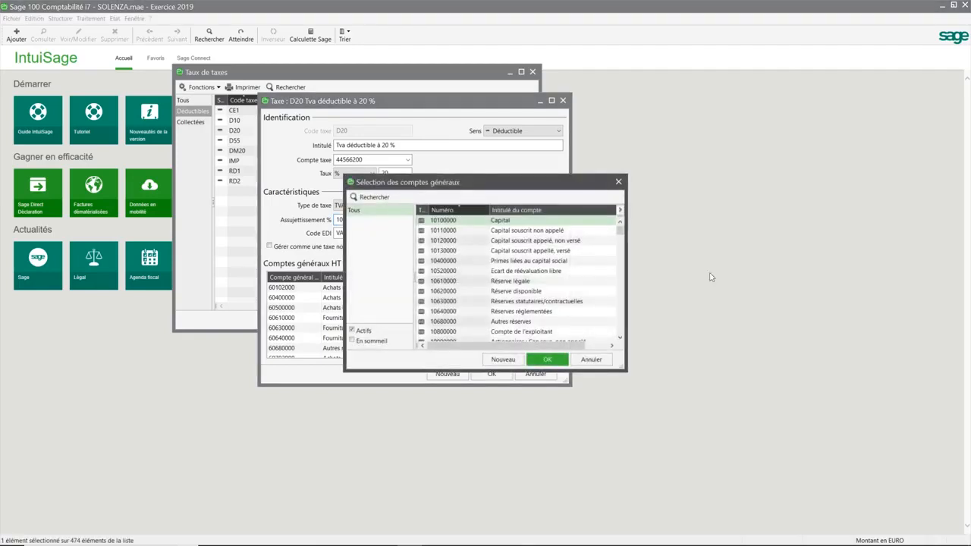
pyautogui.scroll(-10, 577, 258)
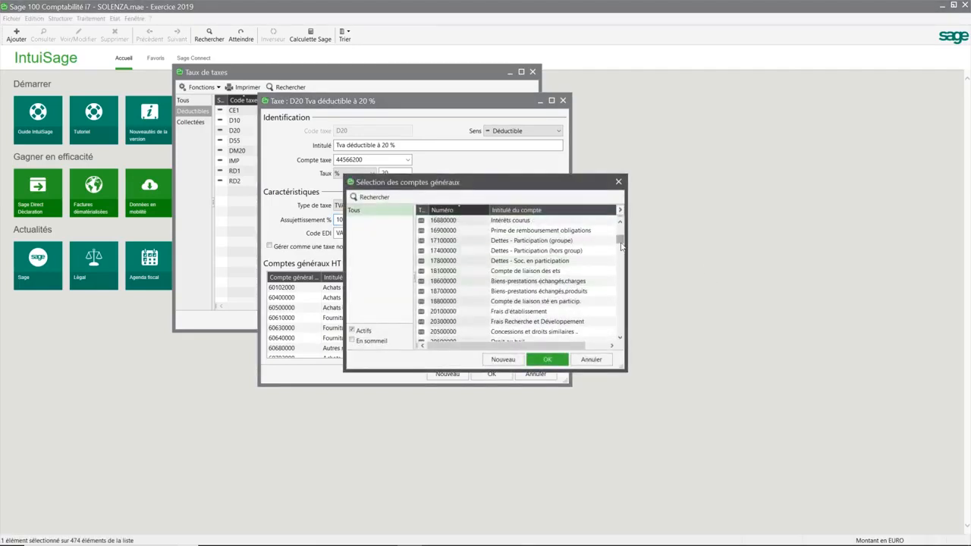
pyautogui.click(461, 210)
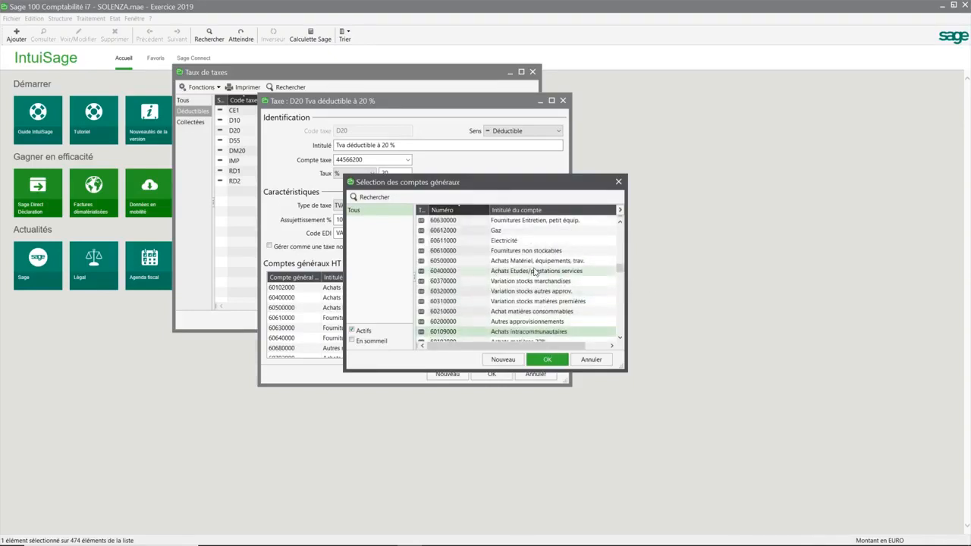
pyautogui.scroll(-3, 535, 271)
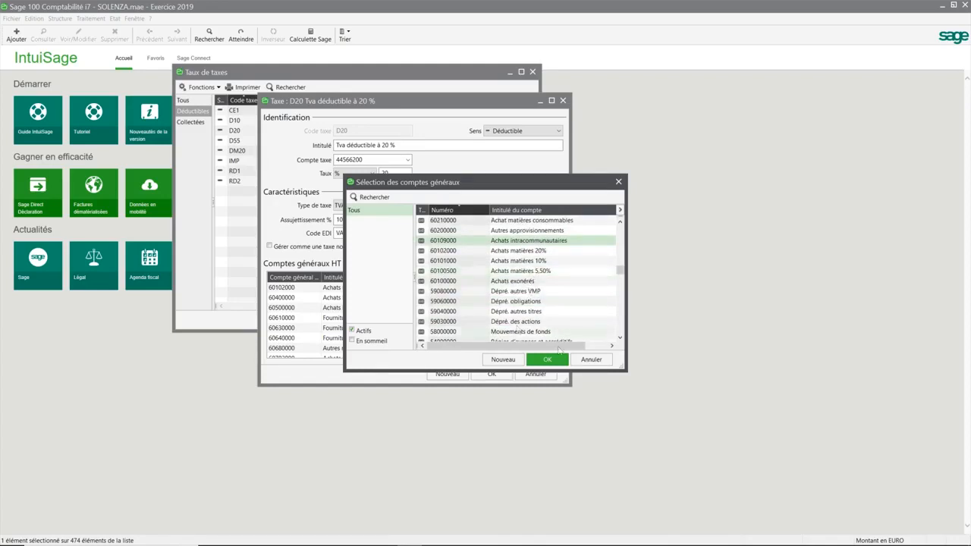
pyautogui.click(599, 362)
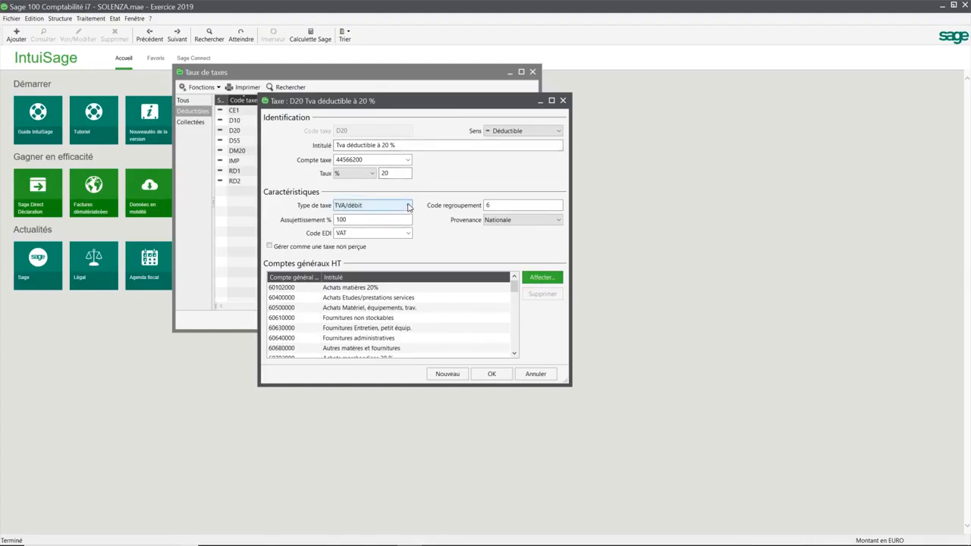
# Look through the general accounts assigned to tax D20 and save the tax record.
pyautogui.scroll(-5, 389, 302)
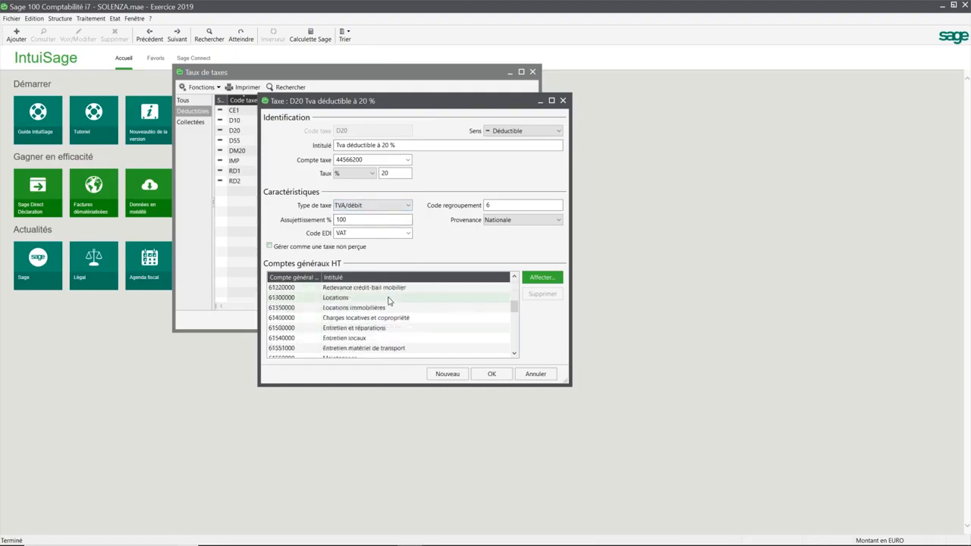
pyautogui.scroll(5, 388, 301)
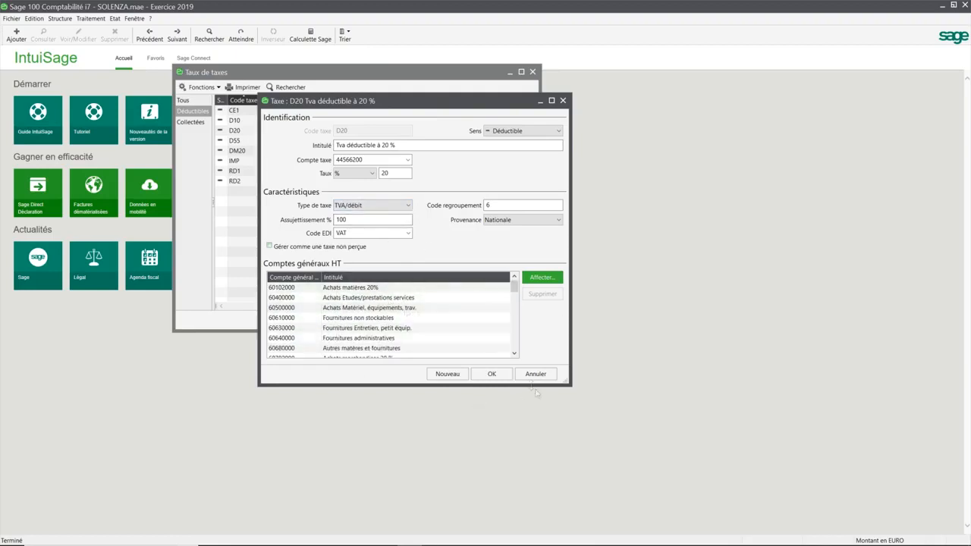
pyautogui.click(492, 374)
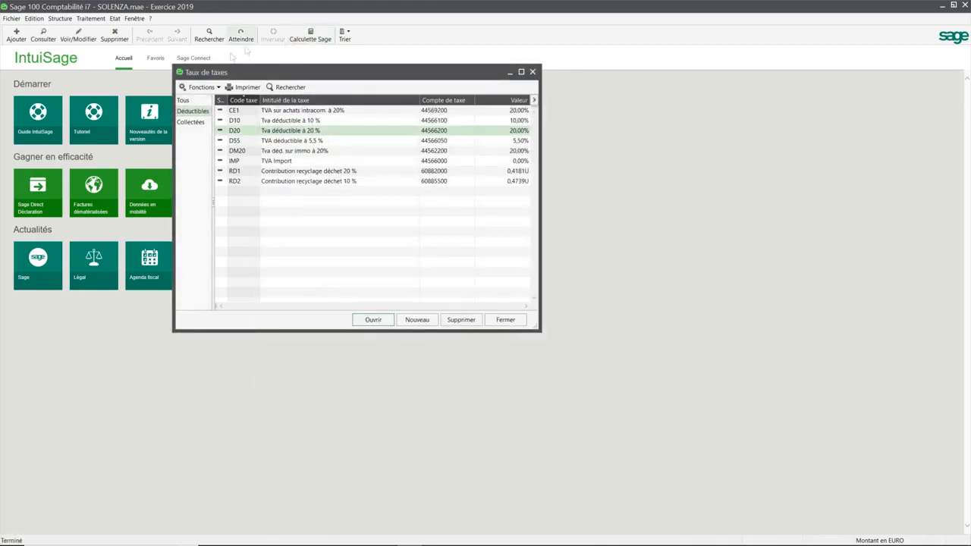
# Open tax C20 Tva collectée à 20 % from the collected taxes and check the title of its tax account.
pyautogui.click(191, 122)
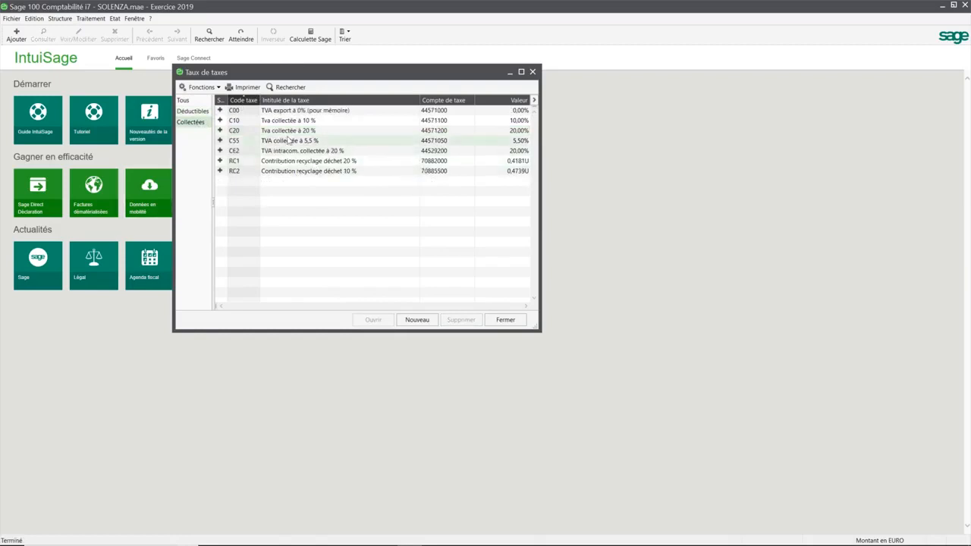
pyautogui.doubleClick(292, 132)
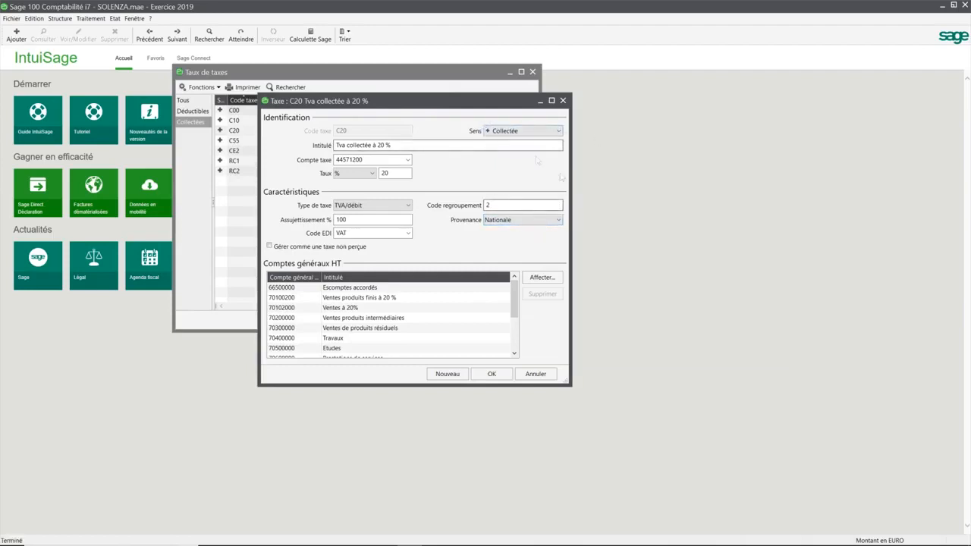
pyautogui.click(368, 160)
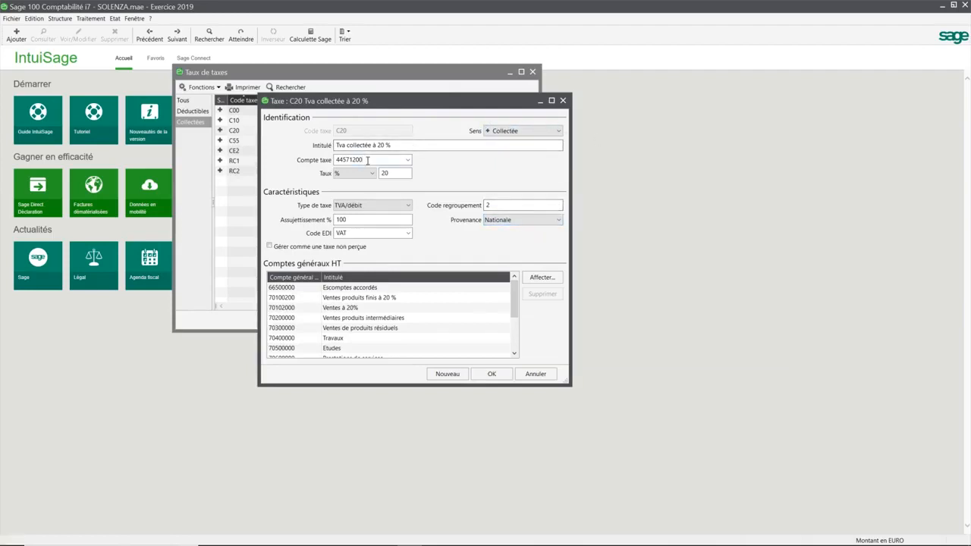
pyautogui.rightClick(368, 161)
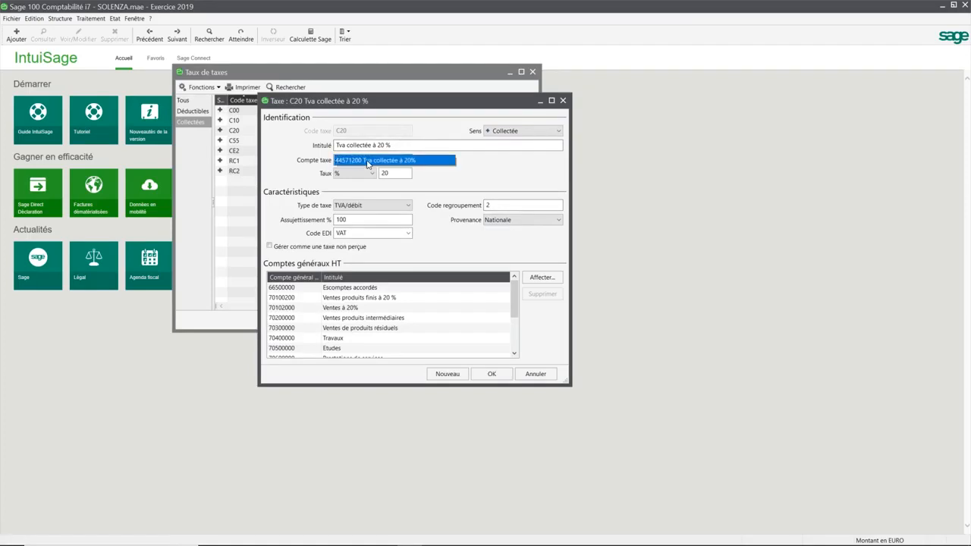
pyautogui.click(368, 161)
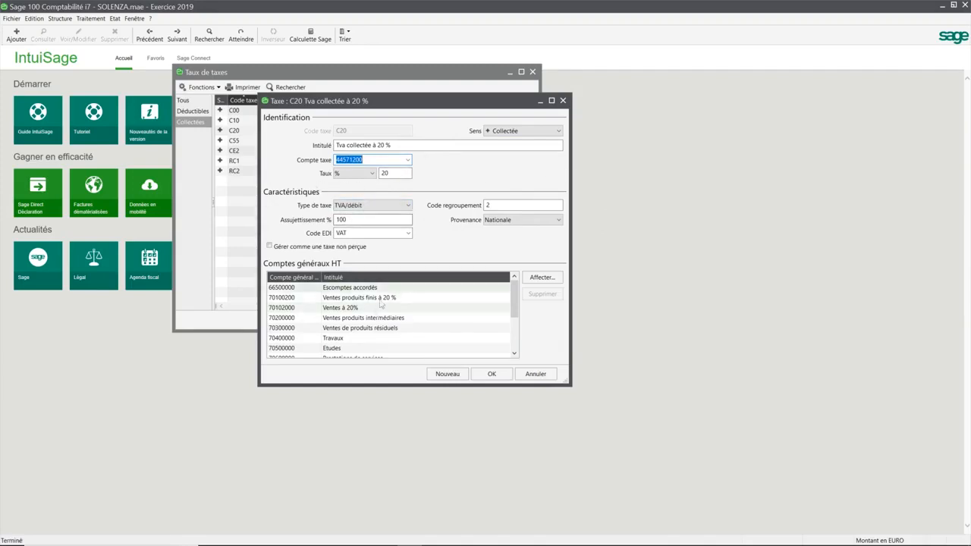
# Look through the general accounts assigned to tax C20, validate the record and close the tax rates list.
pyautogui.scroll(-2, 455, 297)
pyautogui.scroll(2, 429, 325)
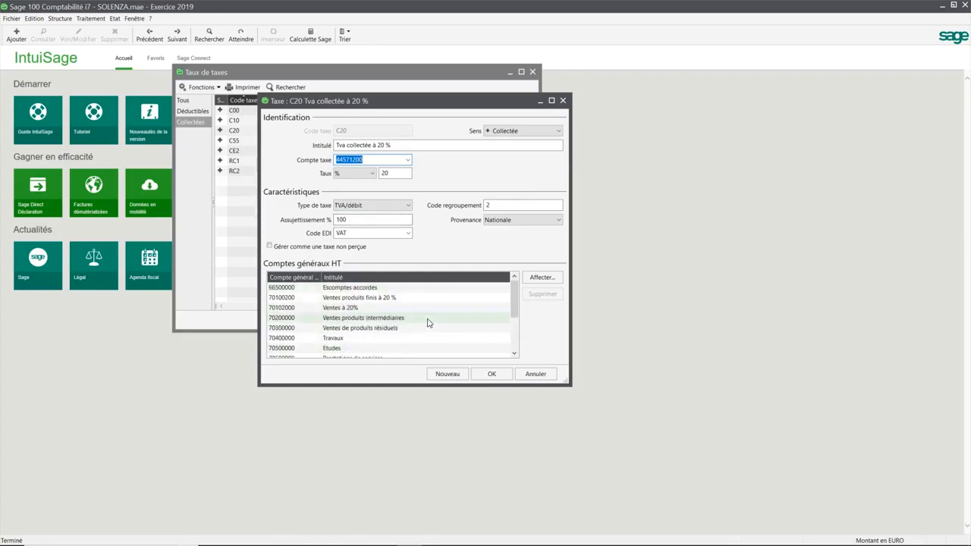
pyautogui.scroll(-2, 300, 314)
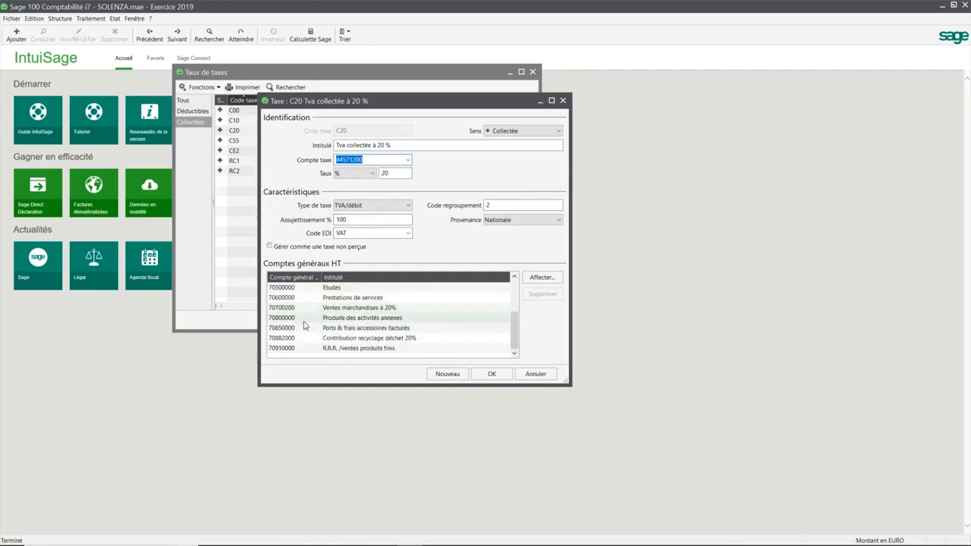
pyautogui.scroll(2, 302, 332)
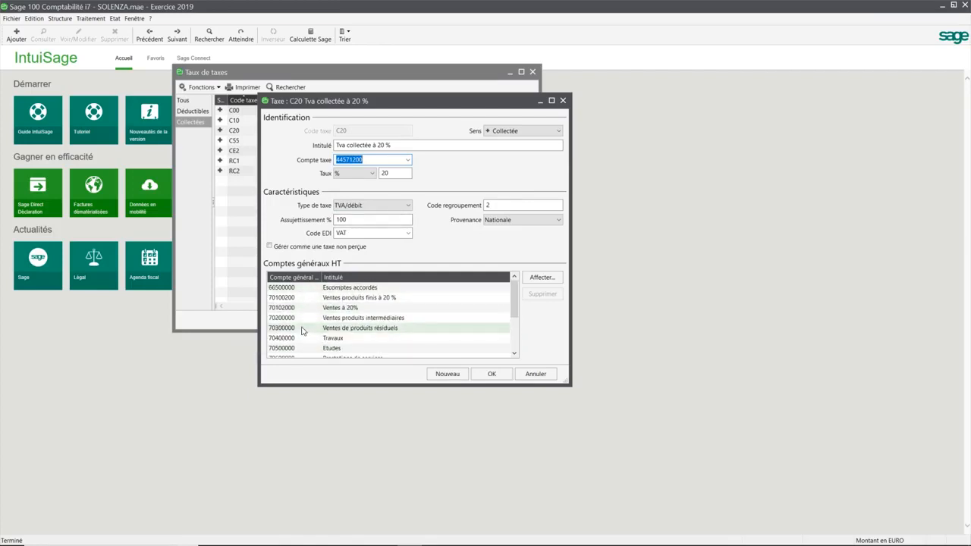
pyautogui.click(497, 375)
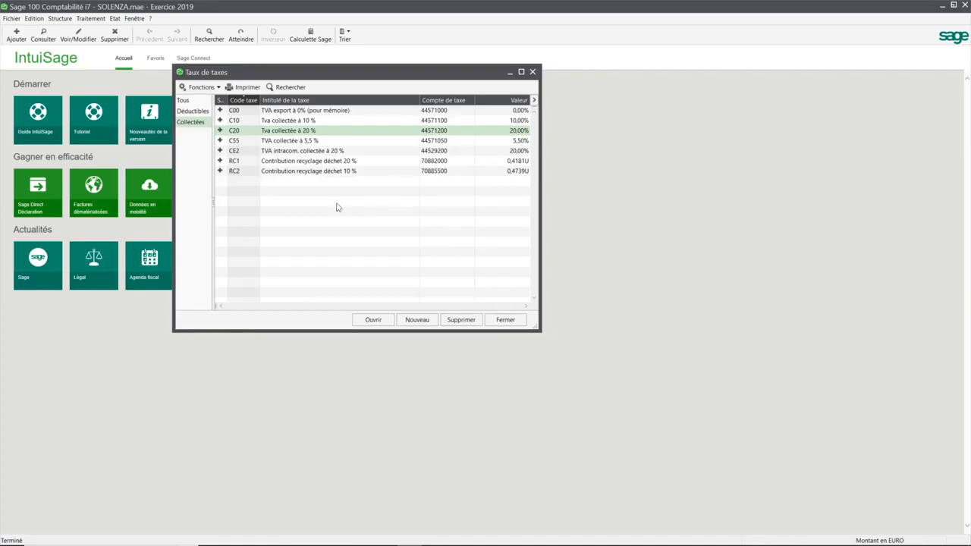
pyautogui.click(532, 71)
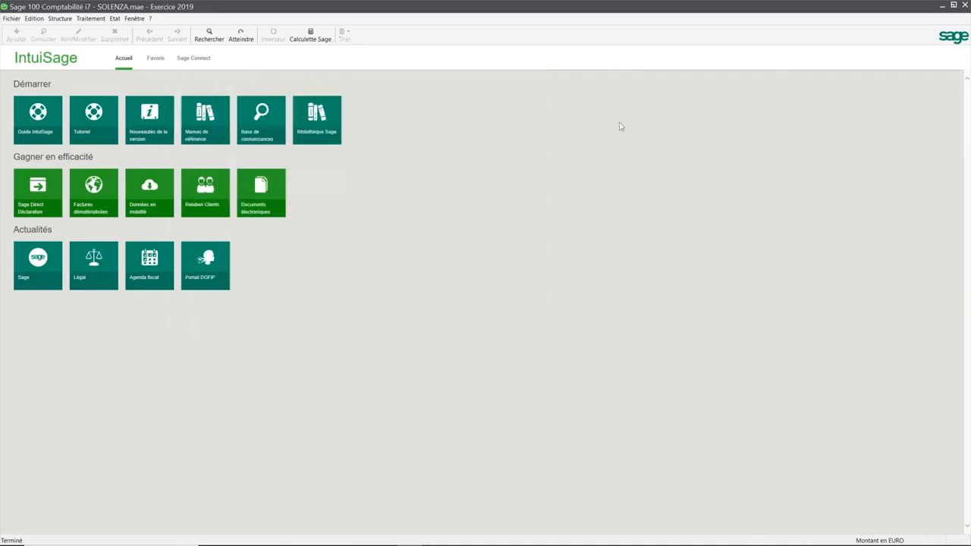